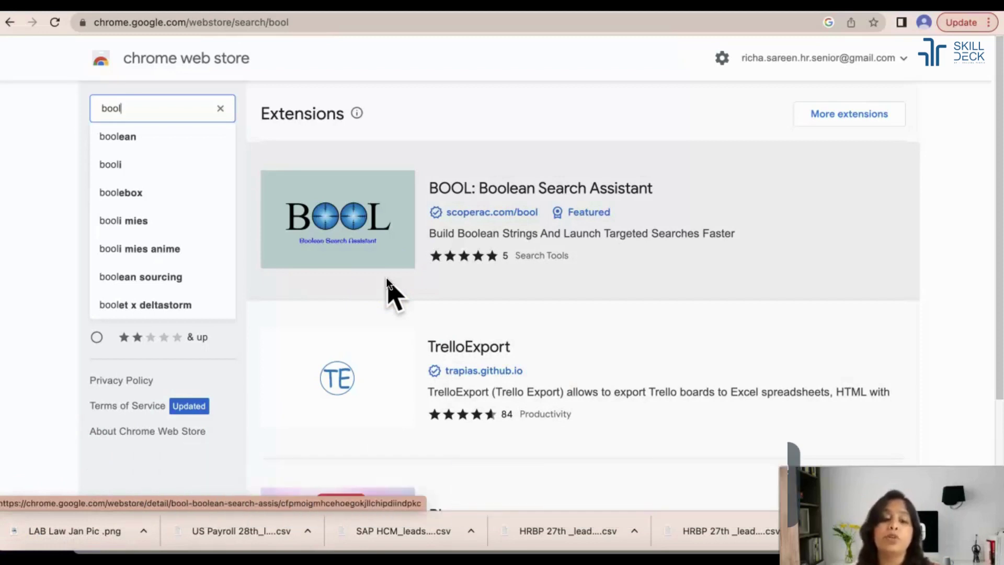
# Step: Install the BOOL: Boolean Search Assistant extension from the Chrome Web Store into Chrome
pyautogui.click(152, 104)
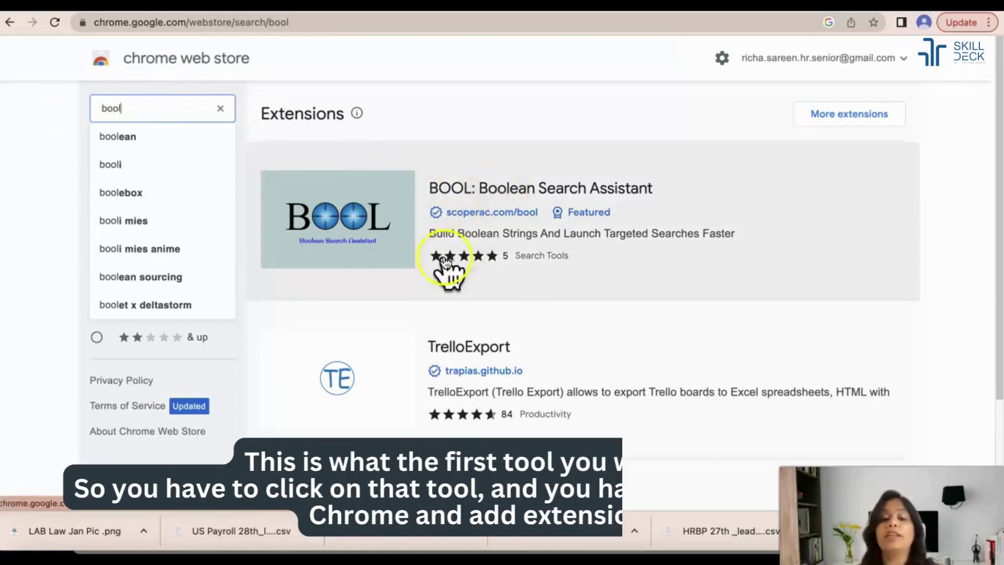
pyautogui.click(575, 219)
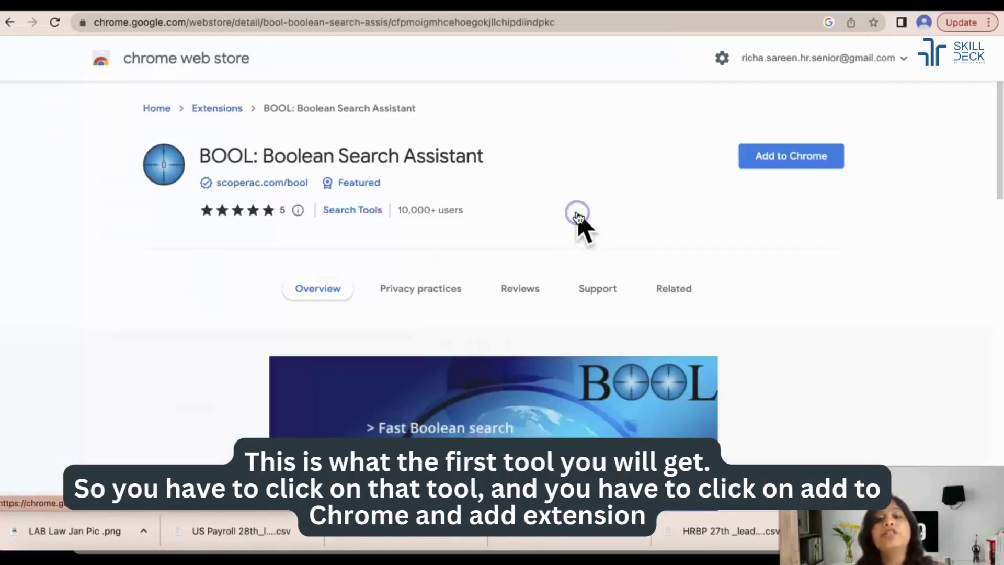
pyautogui.click(785, 160)
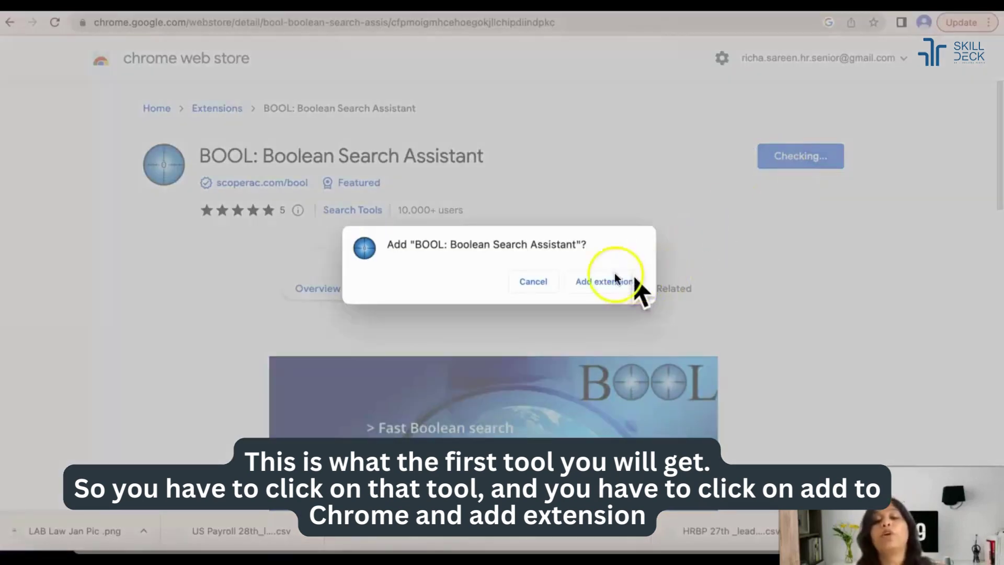
pyautogui.click(607, 275)
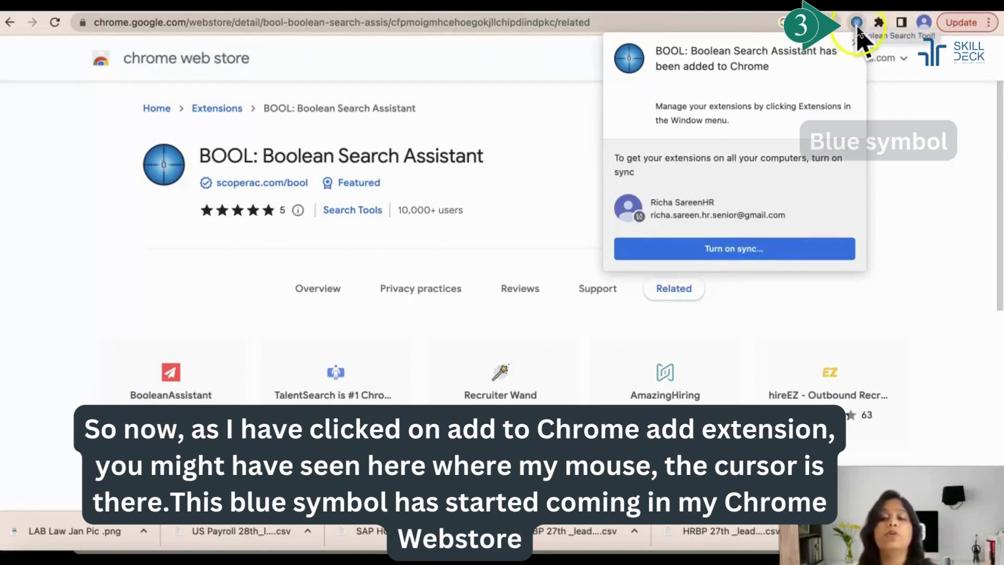
# Step: Launch BOOL from the Extensions menu and switch it to Table View, ready for the first criterion
pyautogui.click(914, 106)
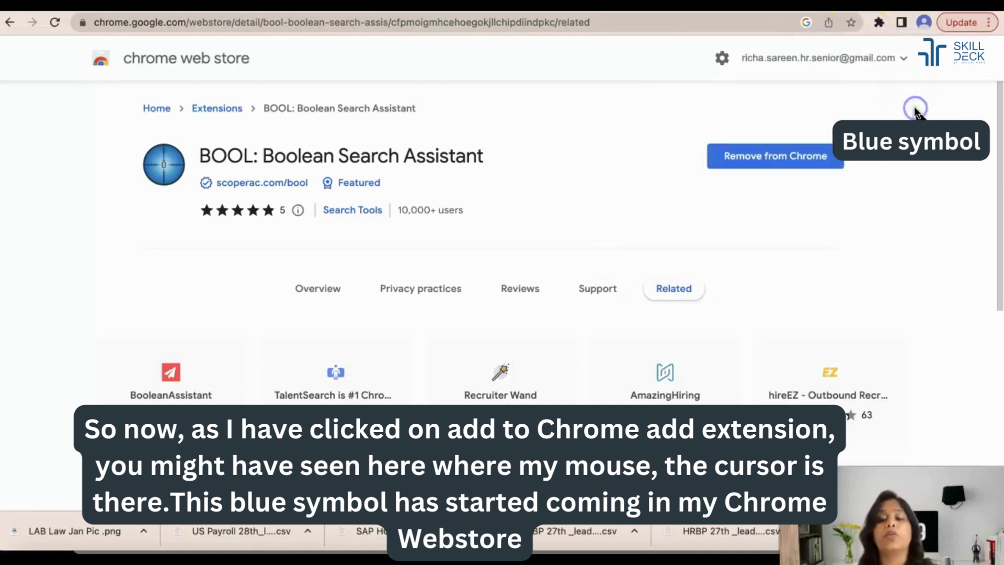
pyautogui.click(879, 22)
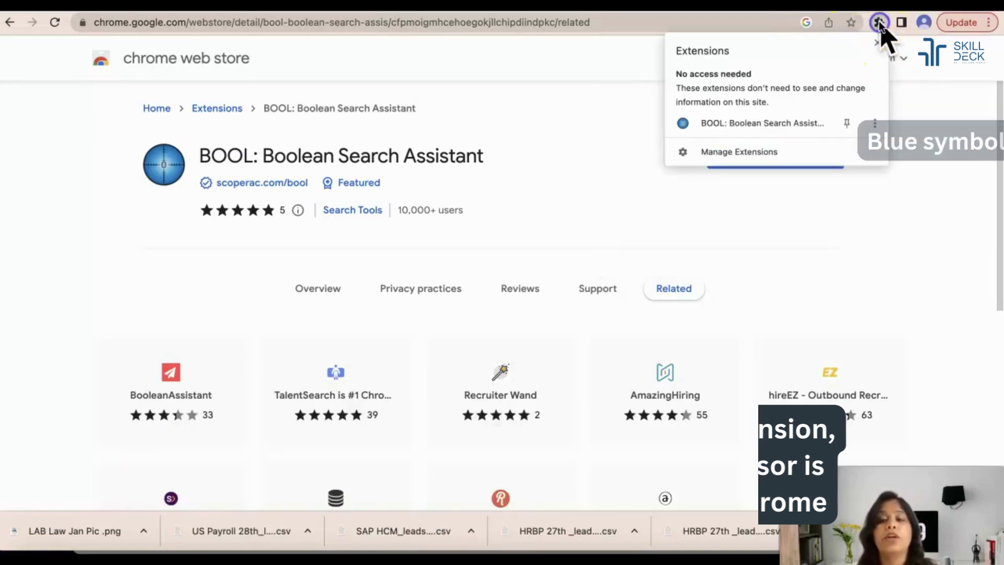
pyautogui.click(777, 116)
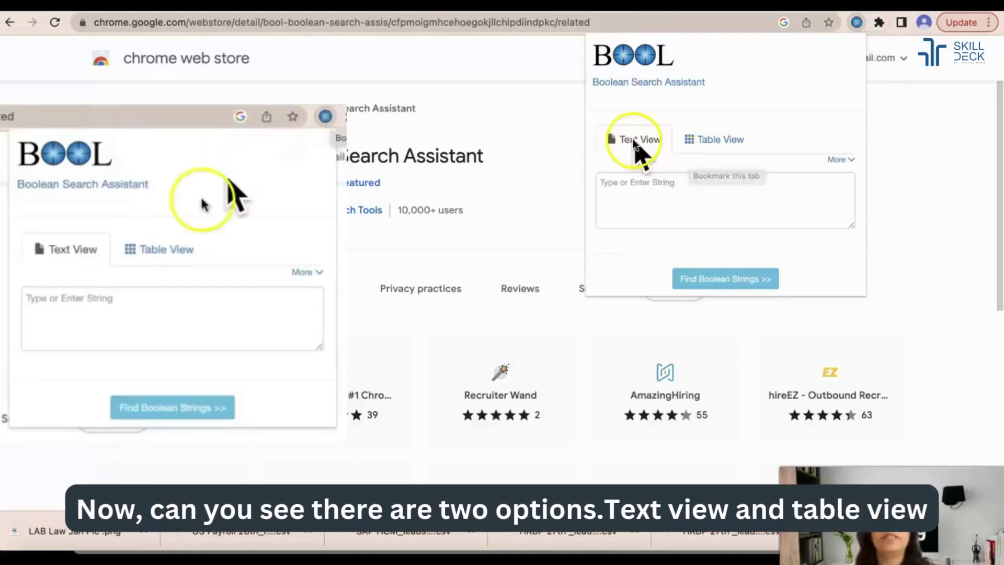
pyautogui.click(728, 150)
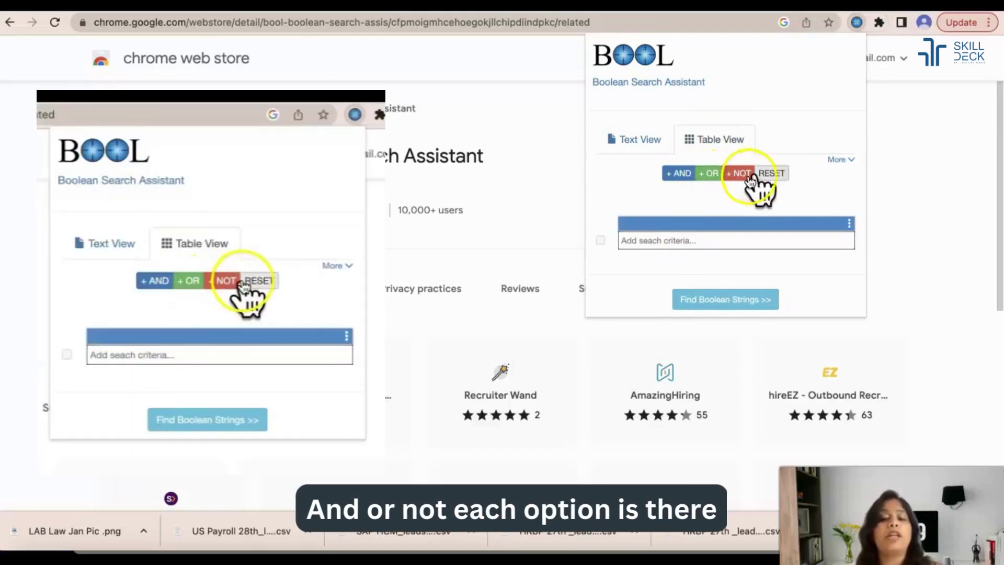
pyautogui.click(700, 240)
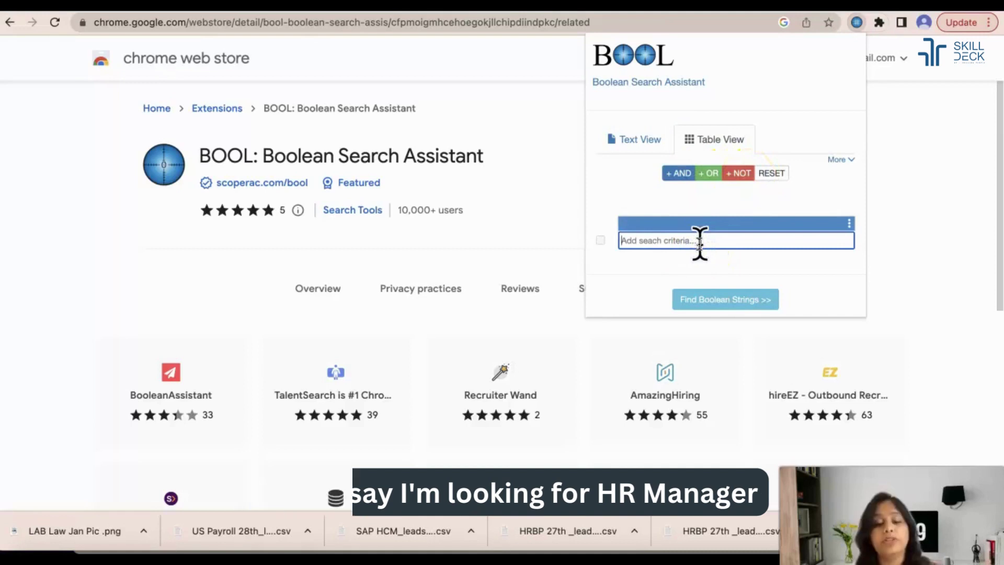
# Step: Enter HR Manager AND payroll, adding an OR row with labor as payroll's alternative
pyautogui.write('HR Manager')
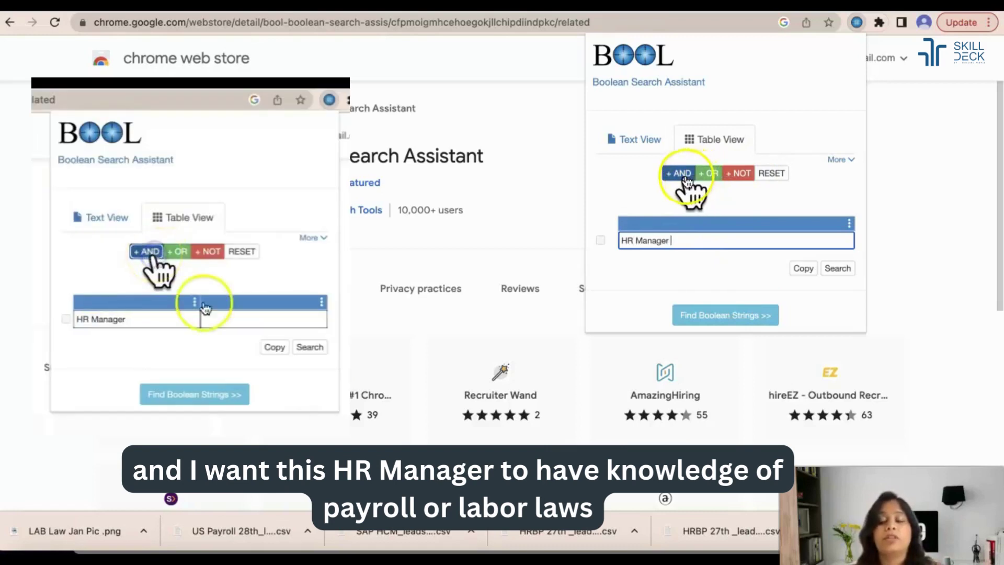
pyautogui.click(686, 177)
pyautogui.click(749, 235)
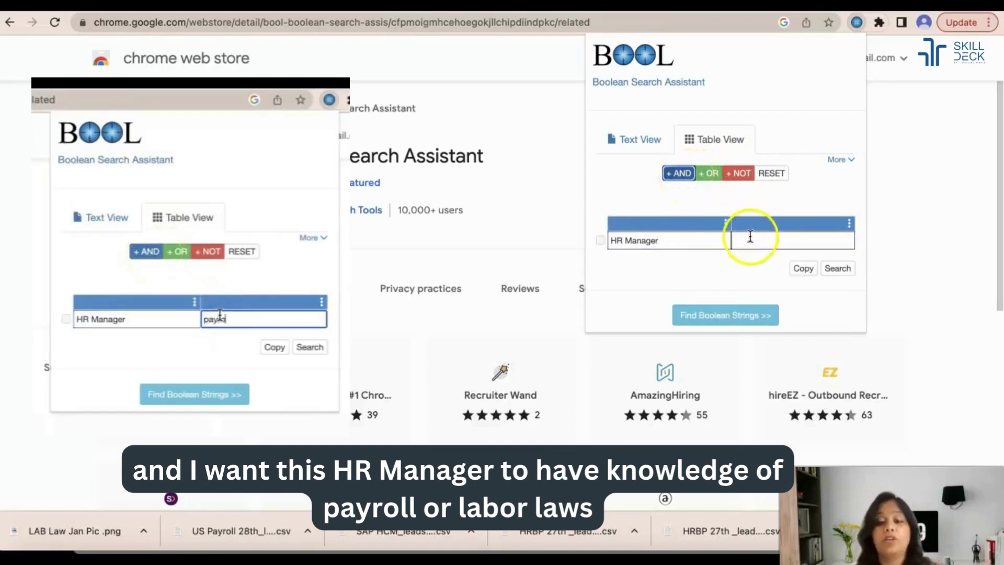
pyautogui.write('payroll')
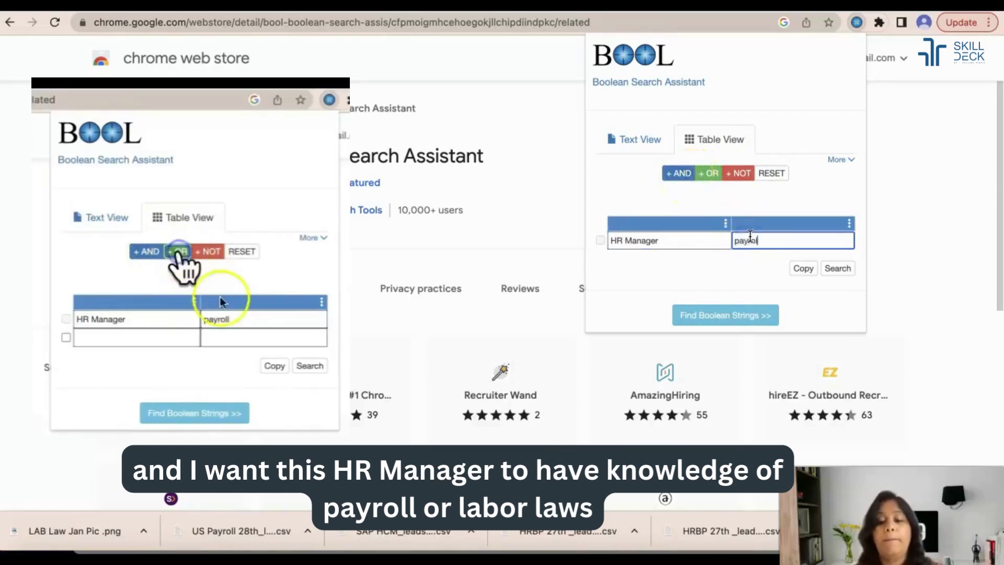
pyautogui.click(712, 175)
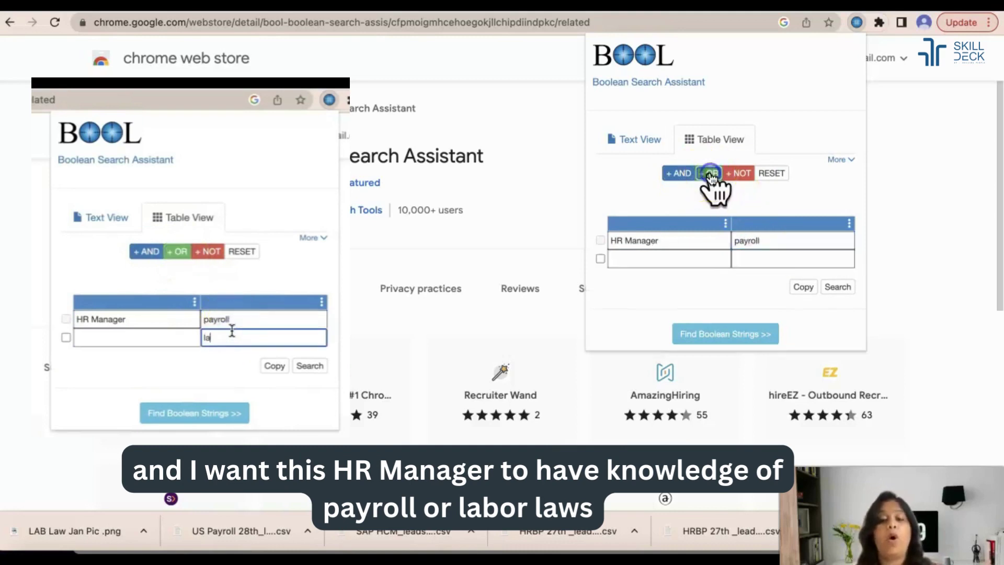
pyautogui.click(762, 255)
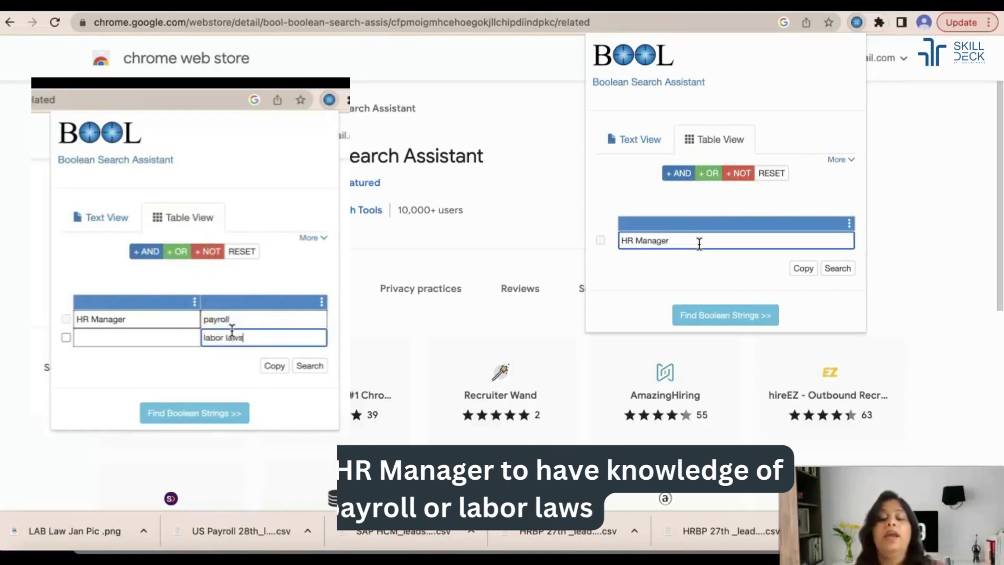
pyautogui.write('labor laws')
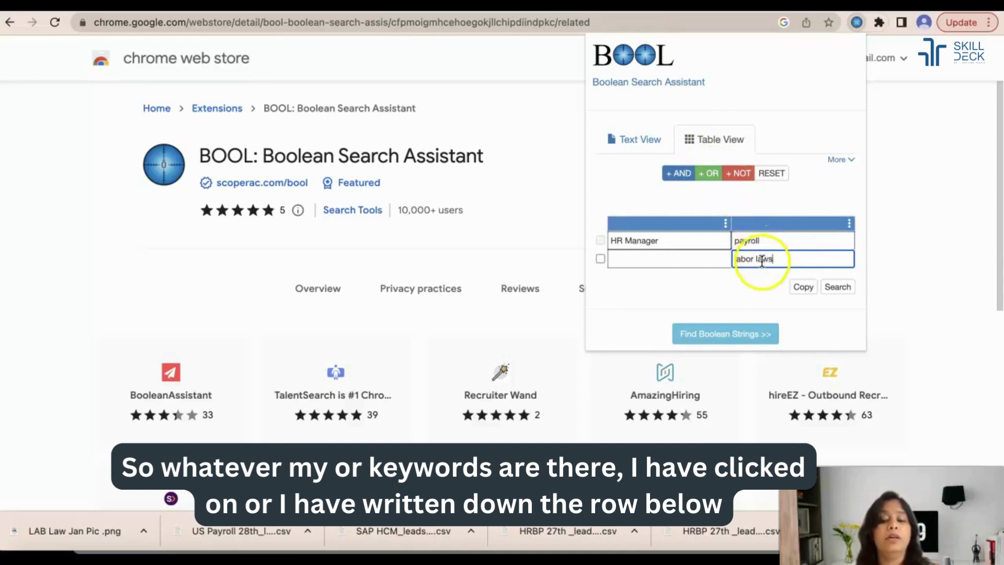
# Step: Add a third AND column requiring recruitment beside the HR Manager and payroll criteria
pyautogui.click(655, 257)
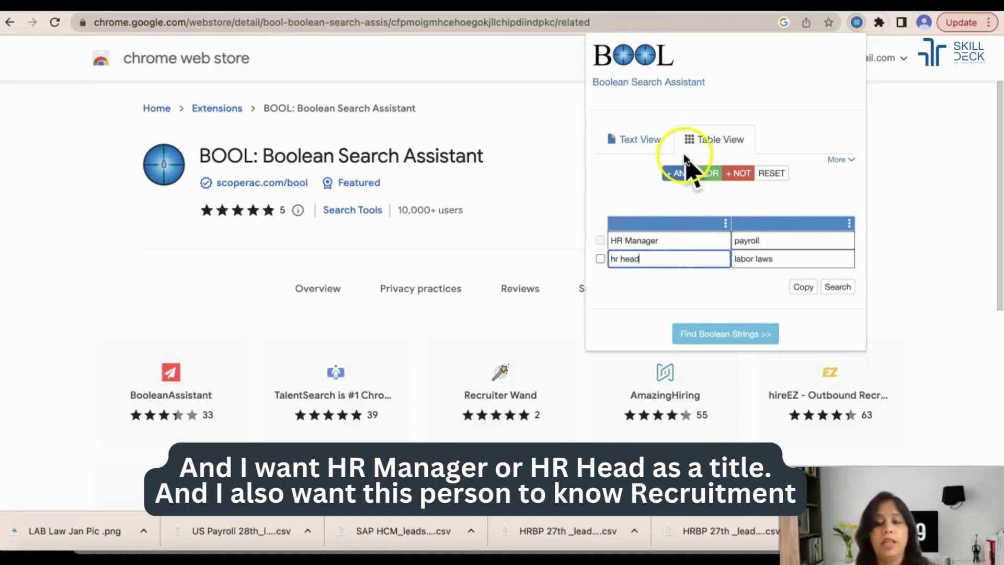
pyautogui.click(678, 174)
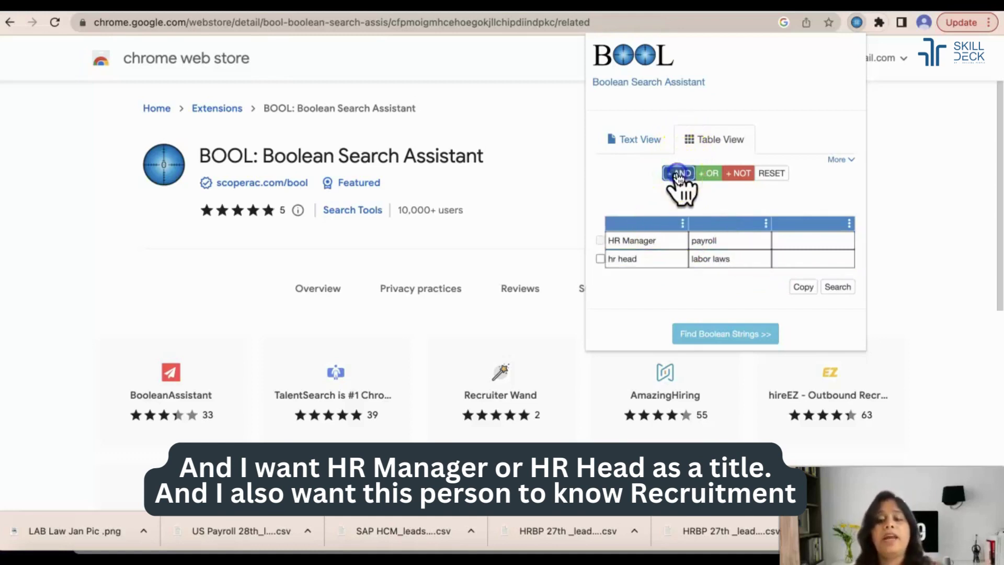
pyautogui.click(811, 243)
pyautogui.write('recruitment')
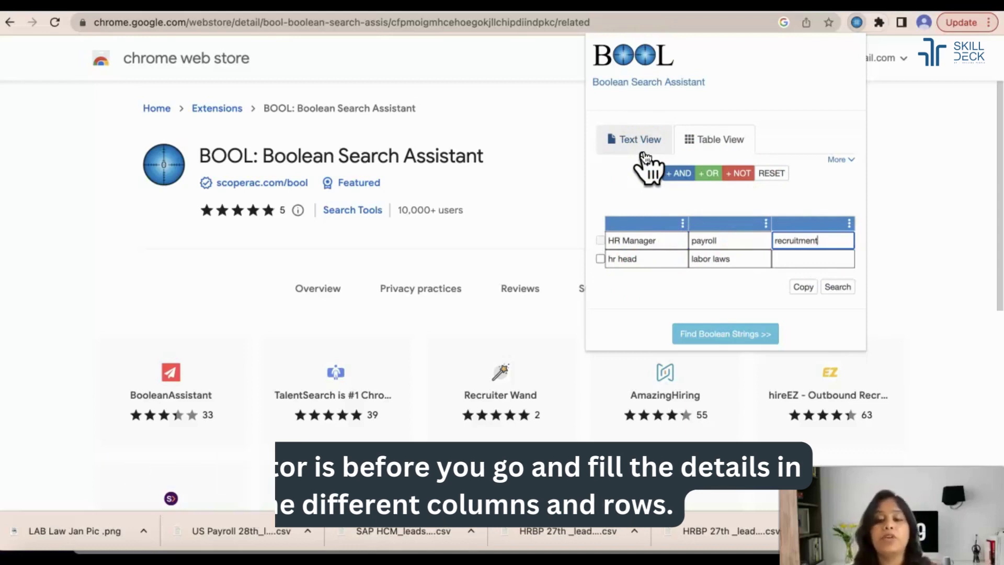
# Step: Show the HR Manager search in Text View and select its generated Boolean string
pyautogui.click(644, 147)
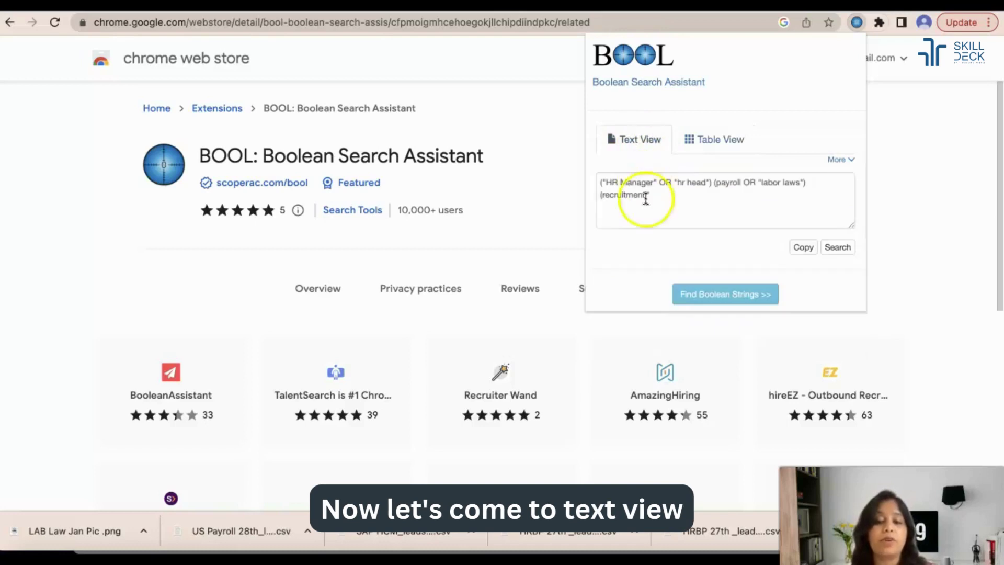
pyautogui.moveTo(651, 212); pyautogui.dragTo(580, 167)
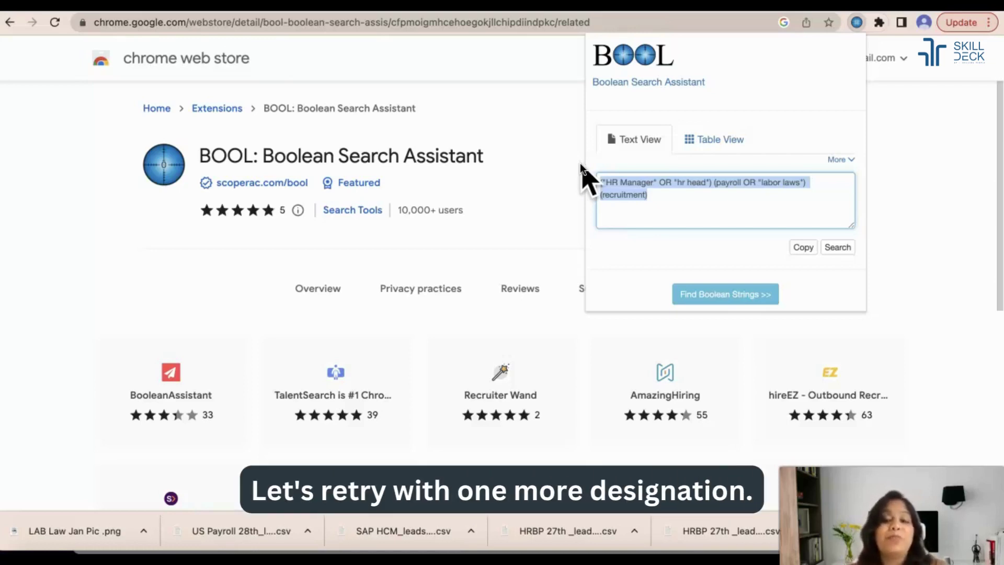
# Step: Reset the table and enter php developer, web developer and web engineer as OR title rows
pyautogui.click(729, 139)
pyautogui.click(763, 173)
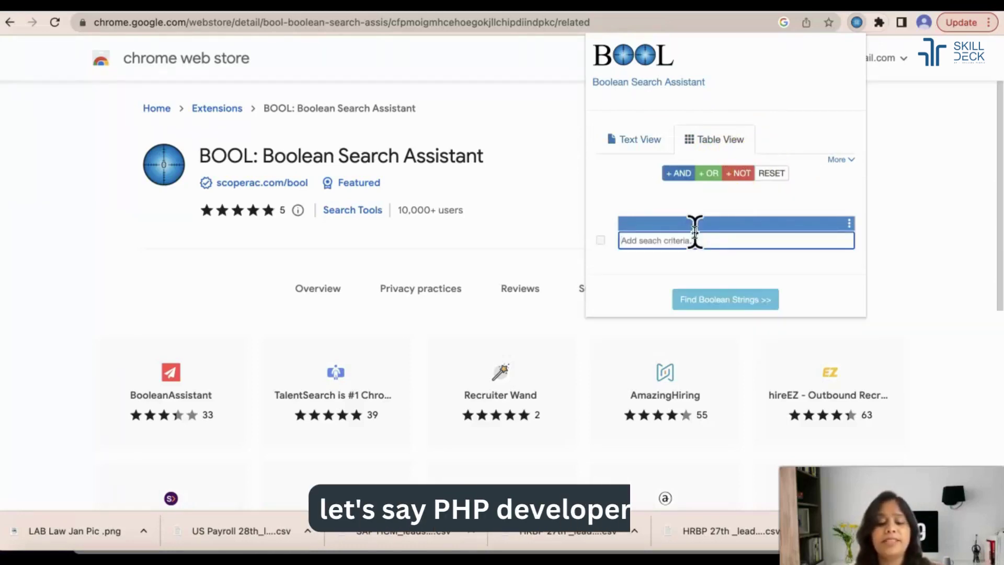
pyautogui.write('php developer')
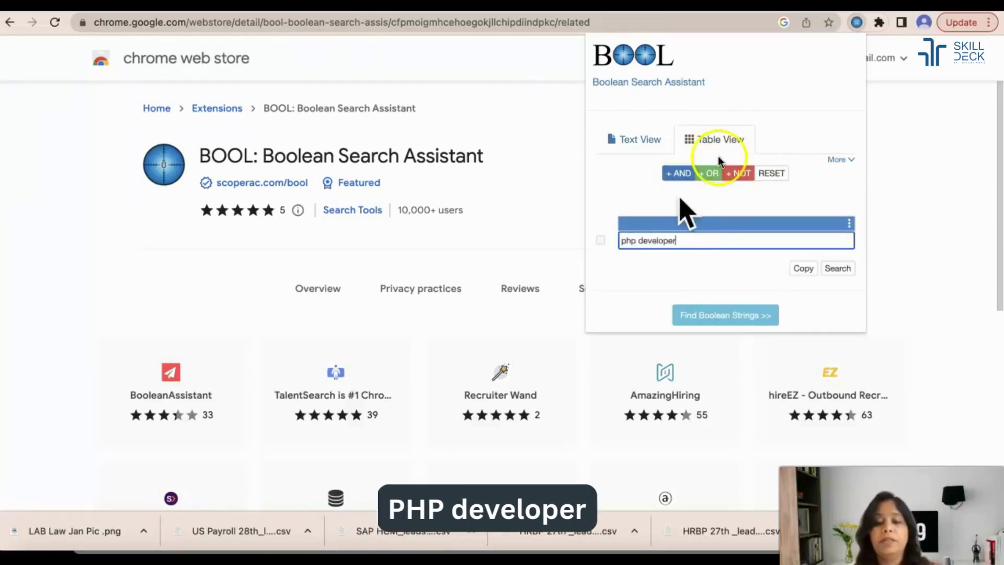
pyautogui.click(709, 173)
pyautogui.click(657, 258)
pyautogui.write('web developer')
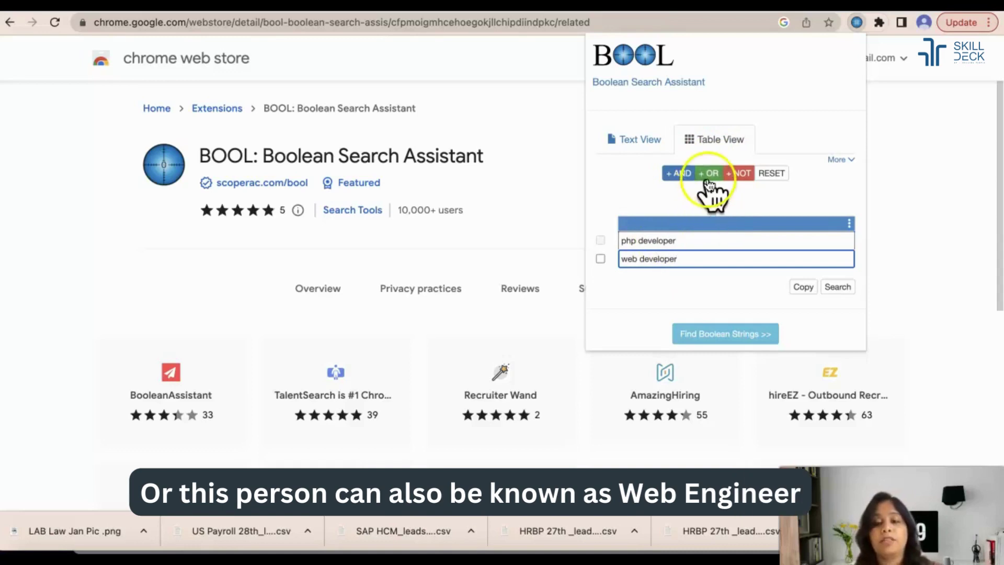
pyautogui.click(711, 173)
pyautogui.click(657, 276)
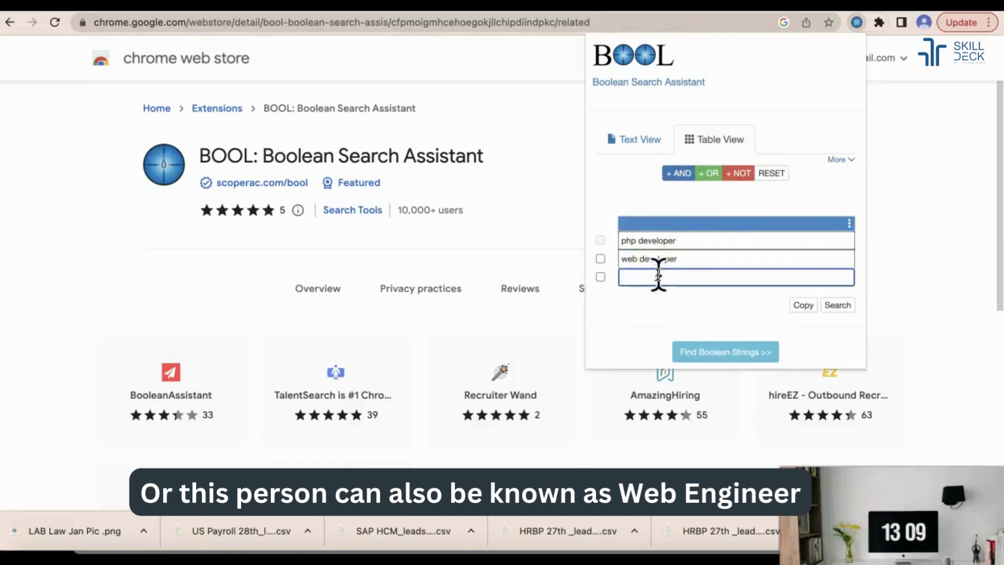
pyautogui.write('web engineer')
# Step: Add AND columns for php and for wordpress, with laravel as wordpress's OR alternative
pyautogui.click(680, 173)
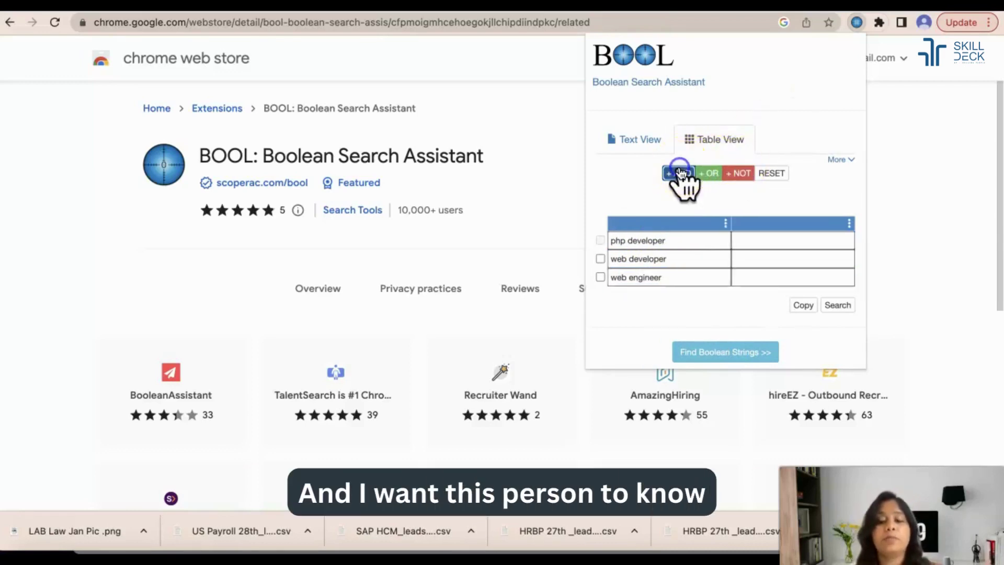
pyautogui.click(764, 239)
pyautogui.write('php')
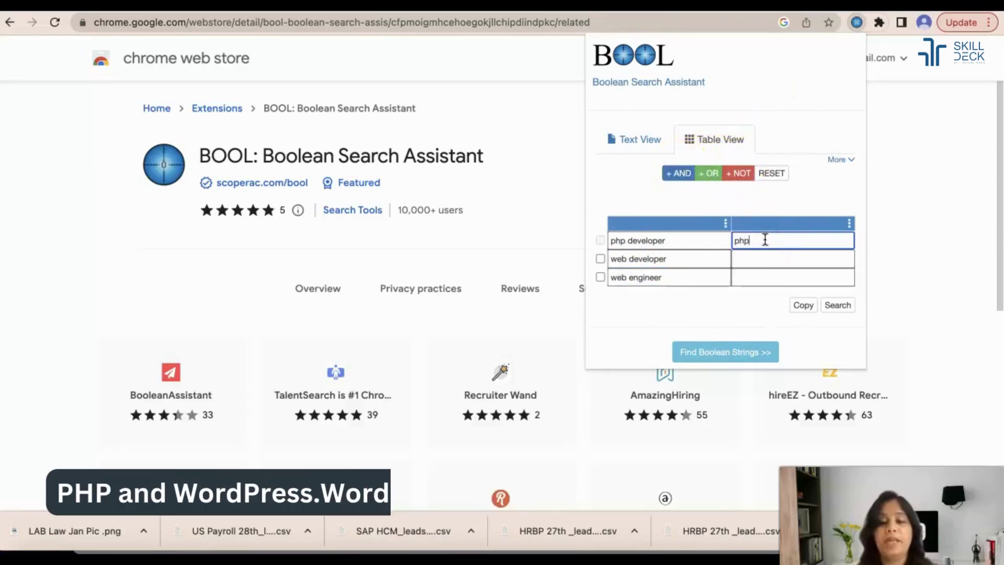
pyautogui.click(680, 174)
pyautogui.click(795, 247)
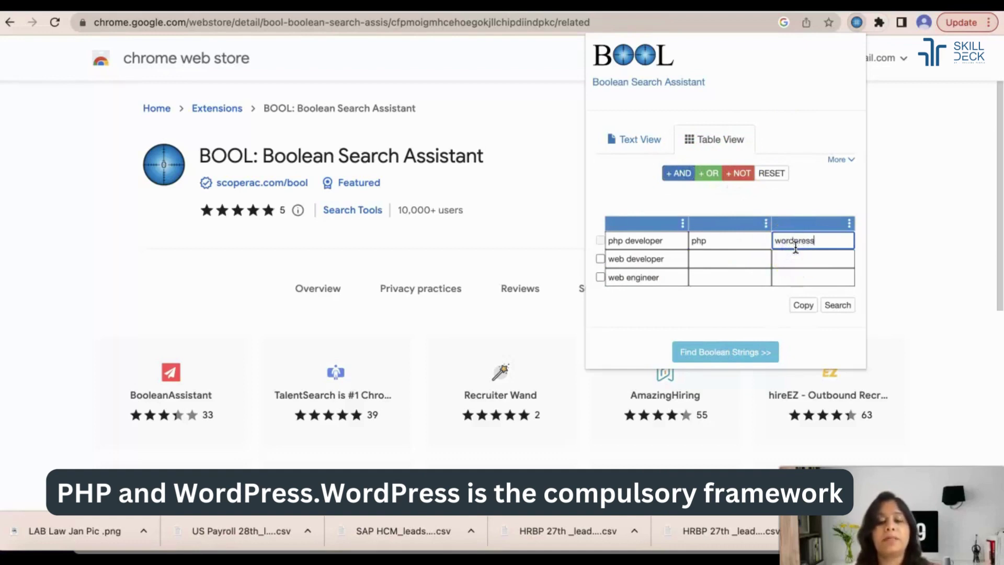
pyautogui.write('wordpress')
pyautogui.click(740, 259)
pyautogui.click(798, 255)
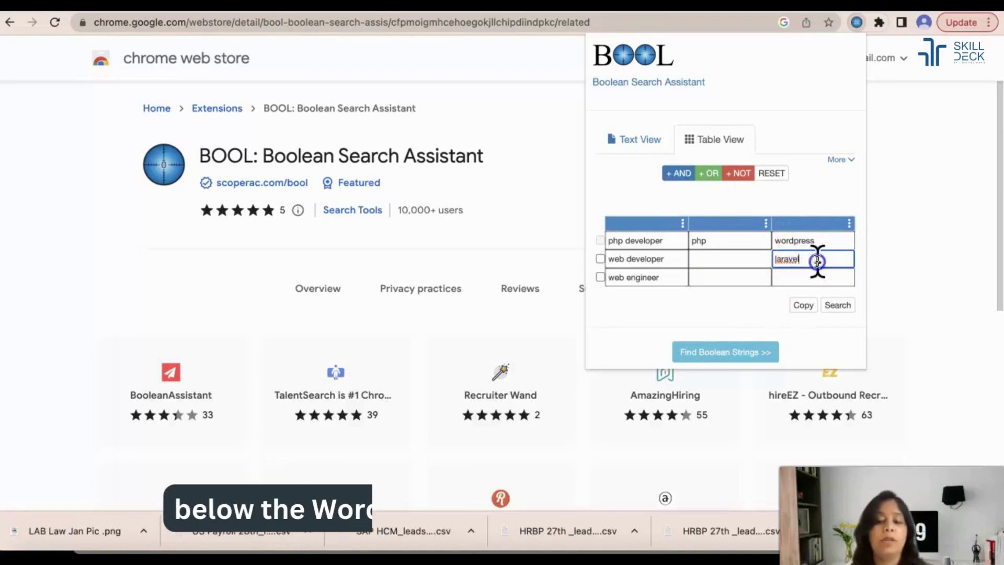
pyautogui.moveTo(818, 261); pyautogui.dragTo(771, 253)
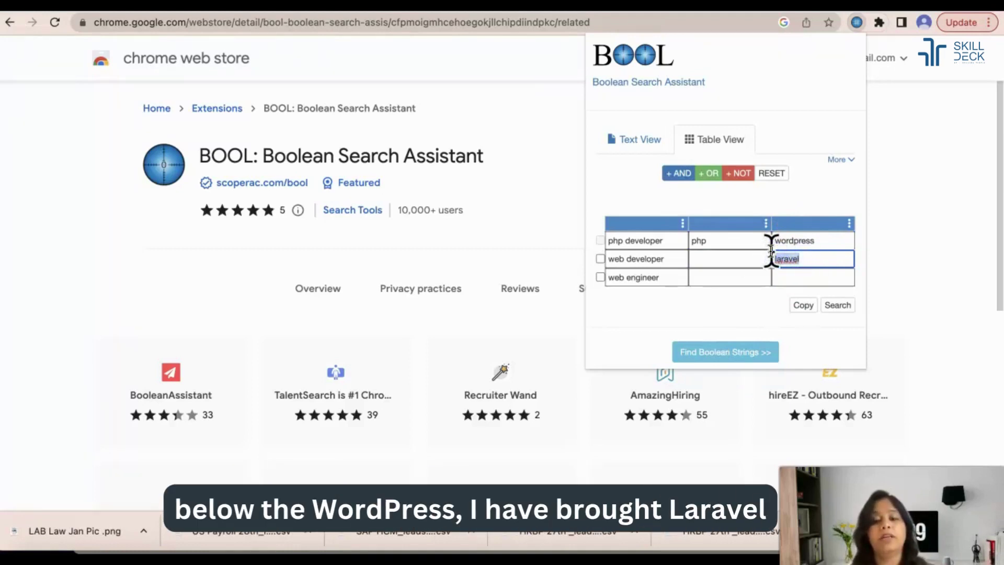
pyautogui.click(713, 252)
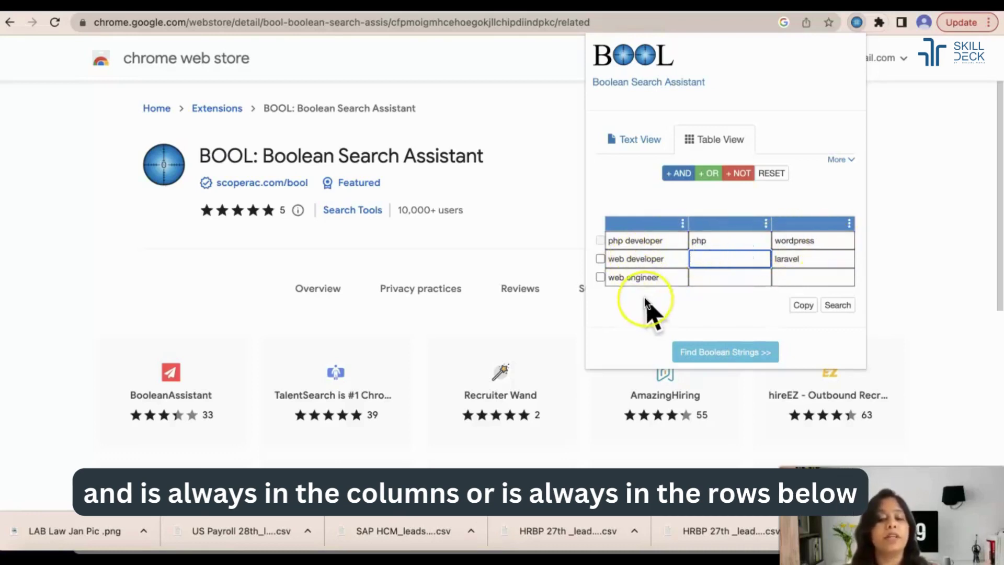
pyautogui.click(626, 126)
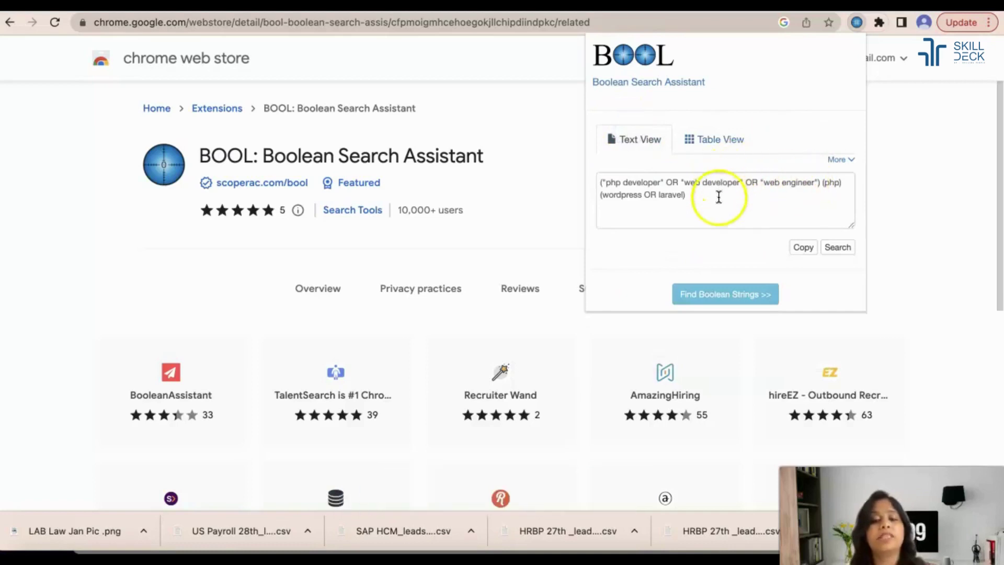
# Step: Select the entire php developer Boolean string in the Text View box
pyautogui.tripleClick(719, 197)
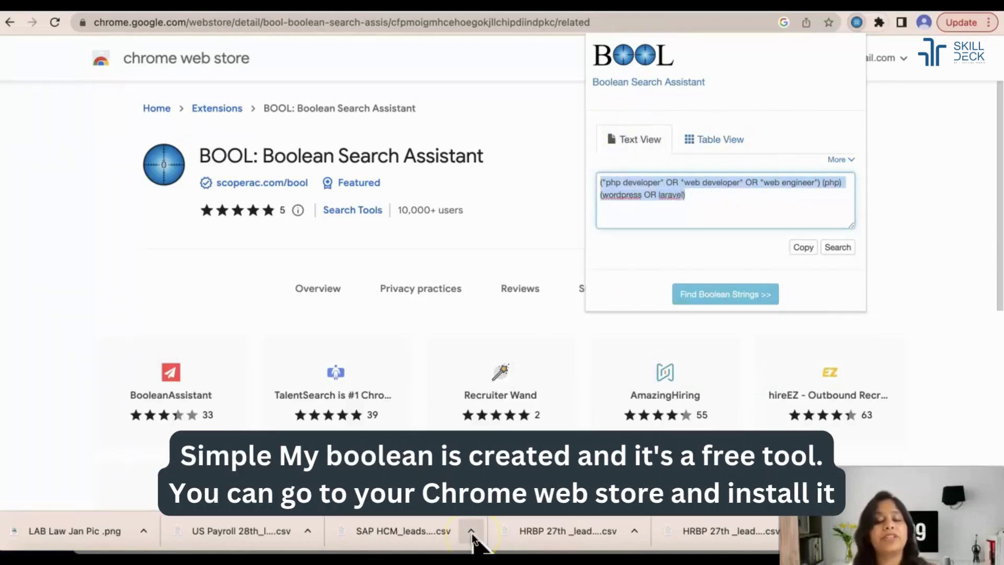